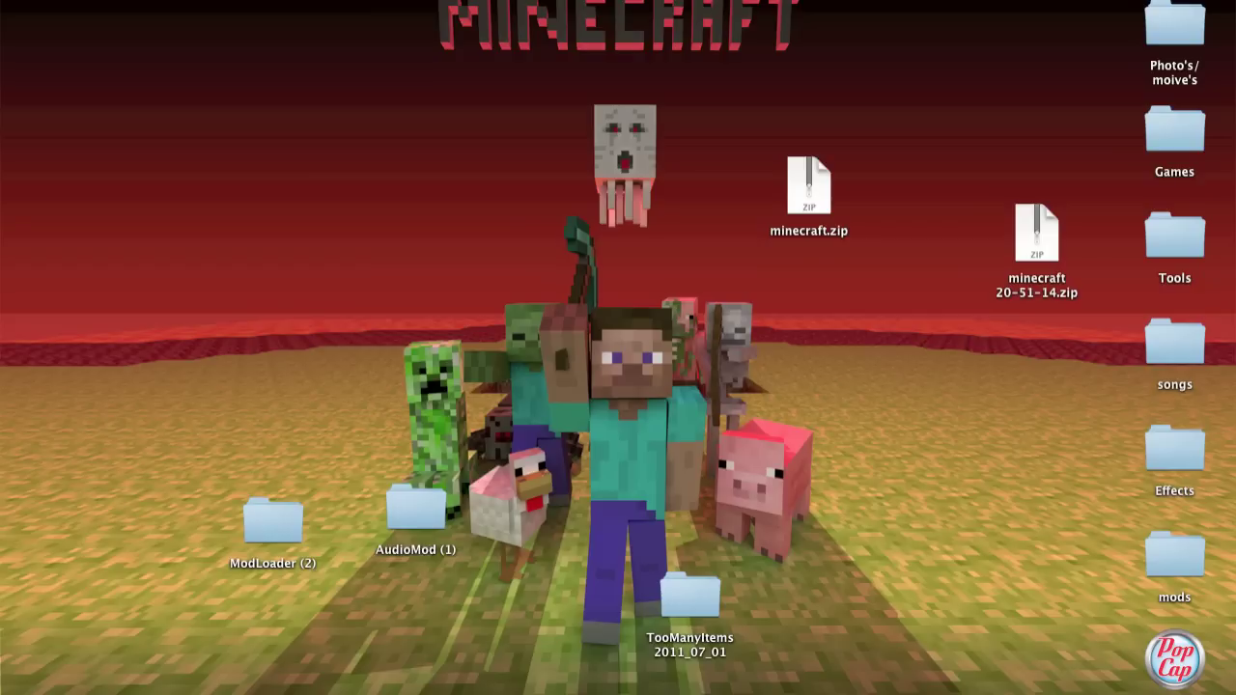
Step: Open the Application Support folder inside the home Library in Finder
mouse_move(38, 271)
mouse_move(19, 559)
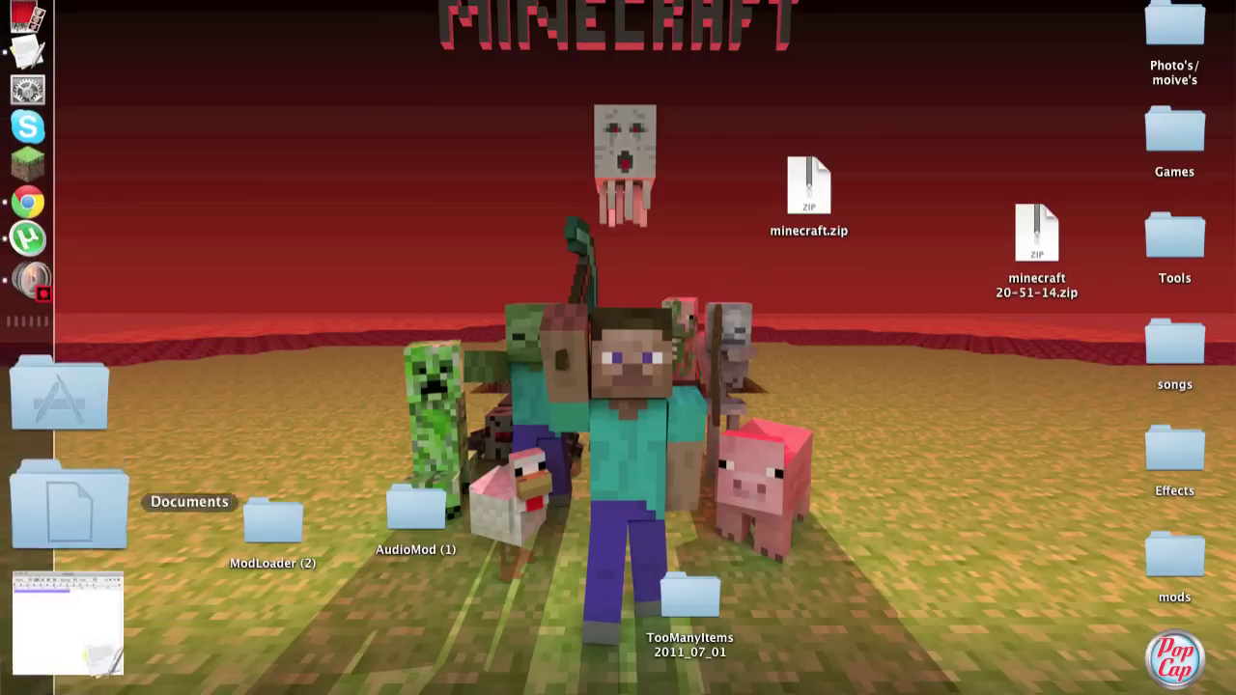
click(69, 497)
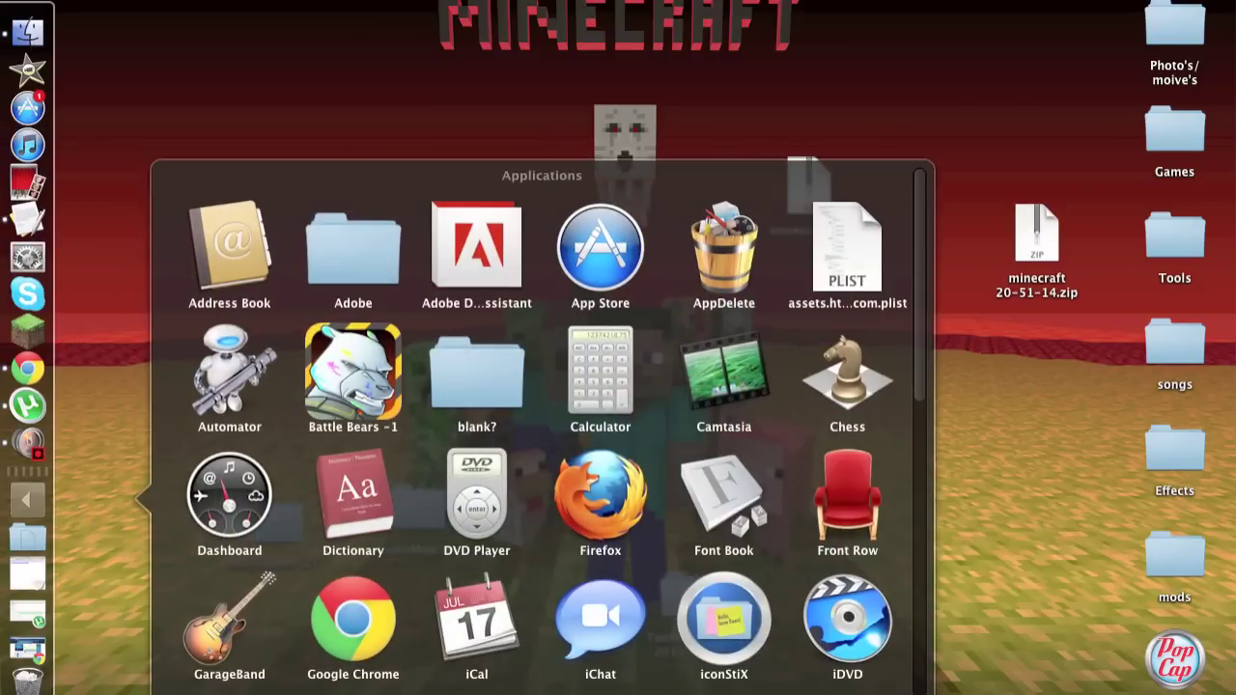
key(Escape)
click(29, 29)
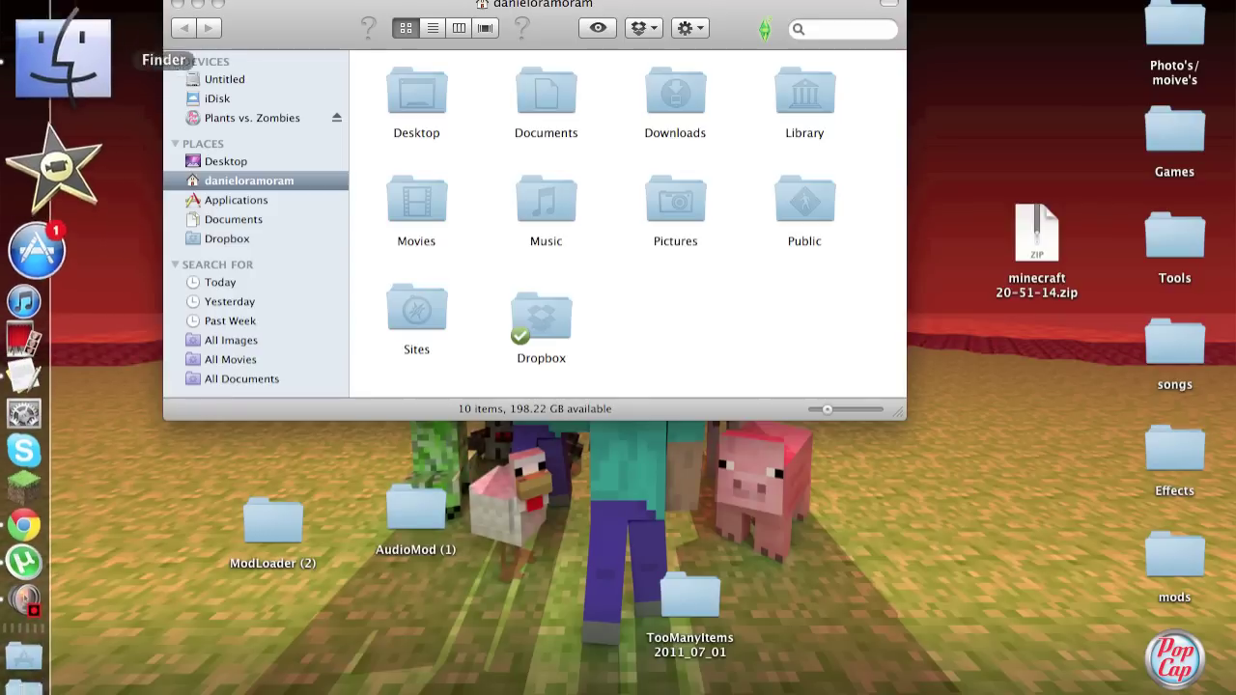
double_click(804, 97)
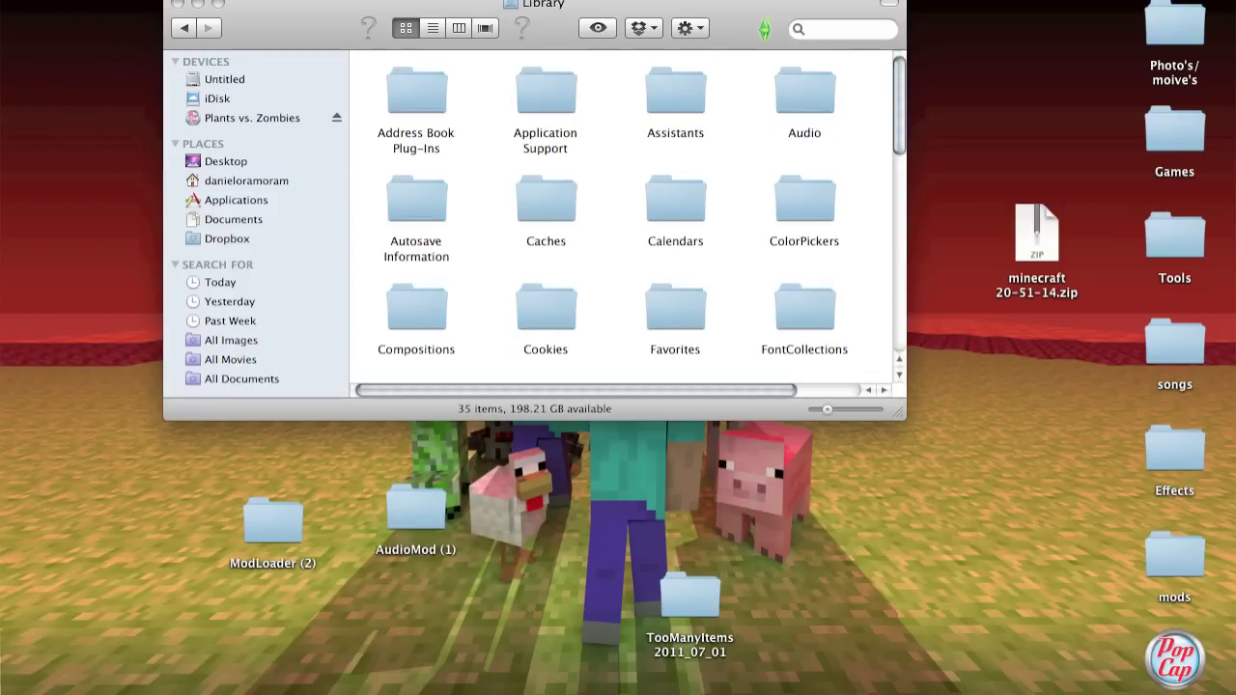
double_click(544, 96)
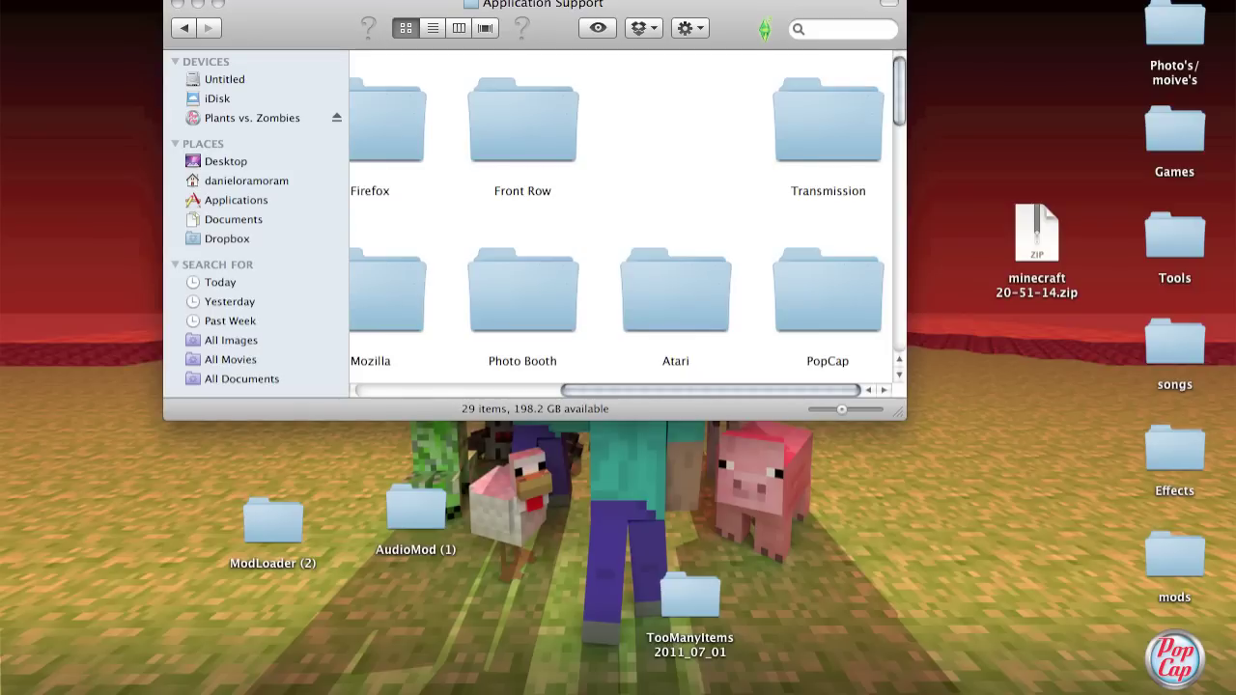
Step: Shrink the Finder icons and move the window aside to select minecraft.zip on the desktop
drag(841, 409, 816, 410)
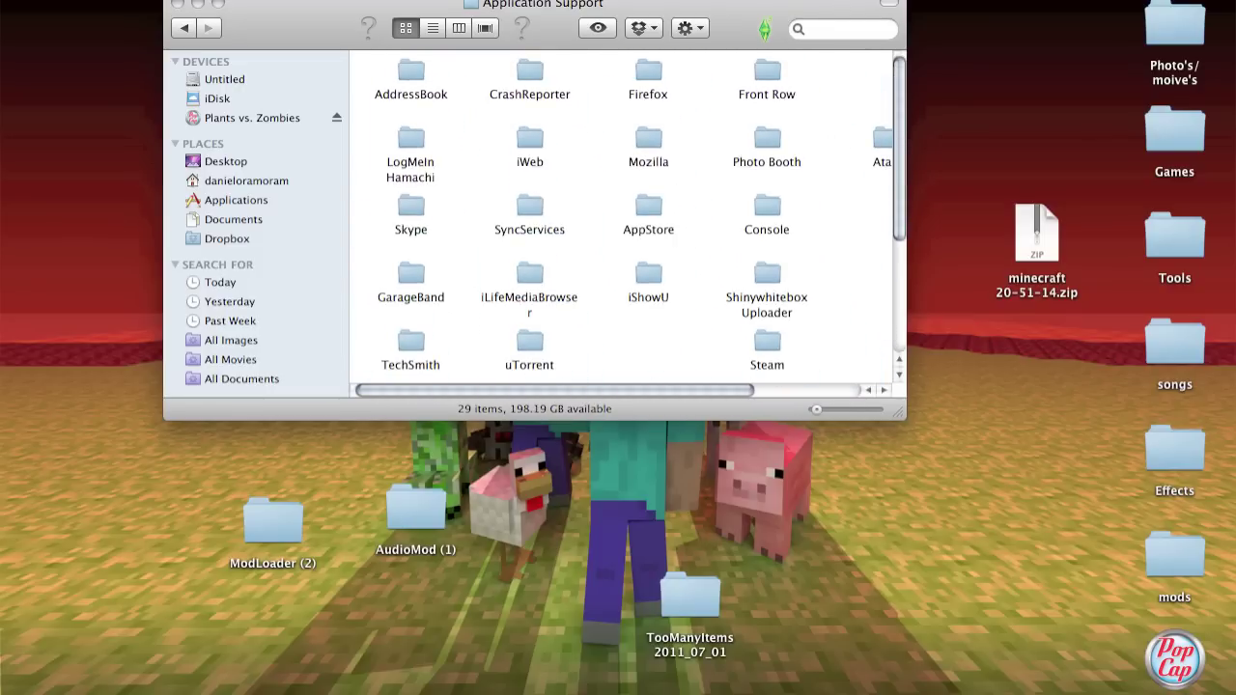
drag(675, 4, 365, 2)
mouse_move(703, 44)
mouse_down()
mouse_move(865, 239)
mouse_move(715, 58)
mouse_up()
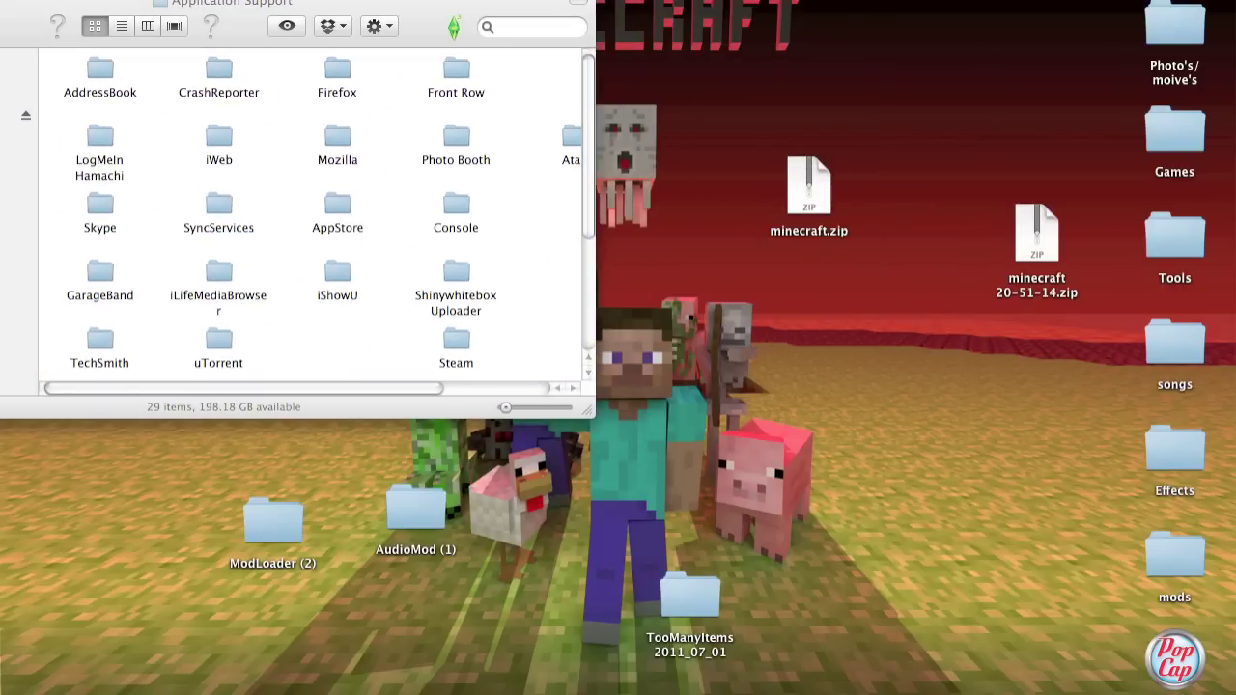
mouse_move(20, 202)
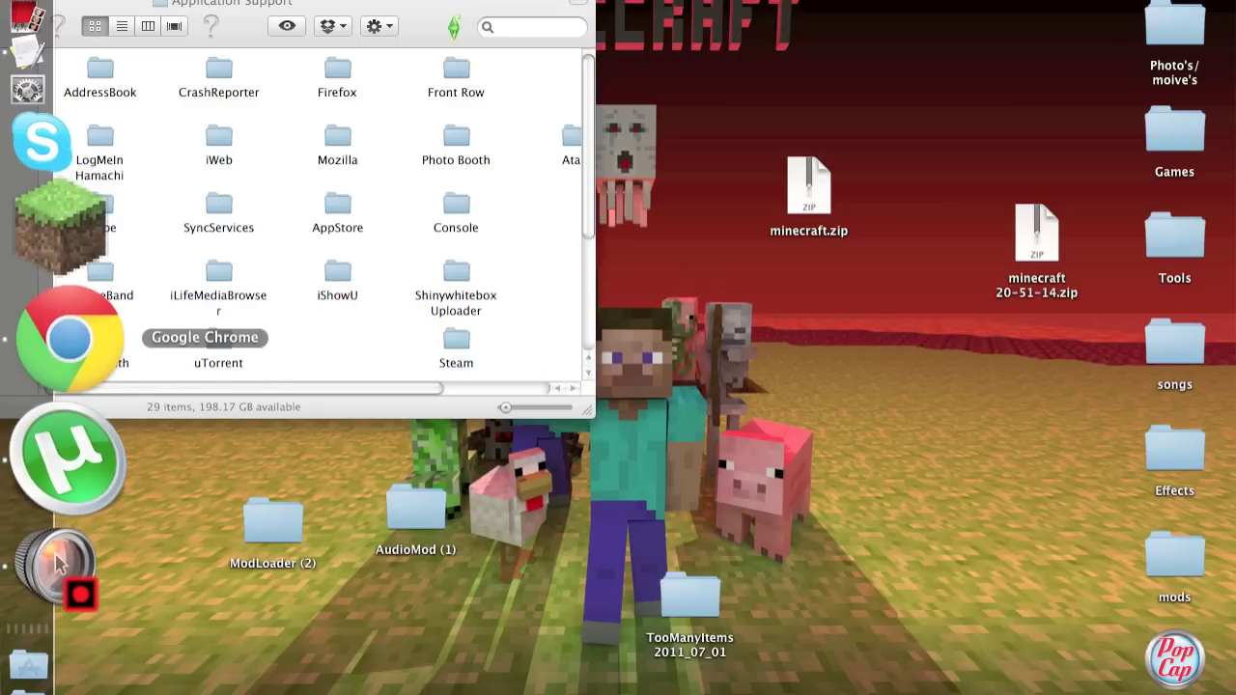
click(70, 340)
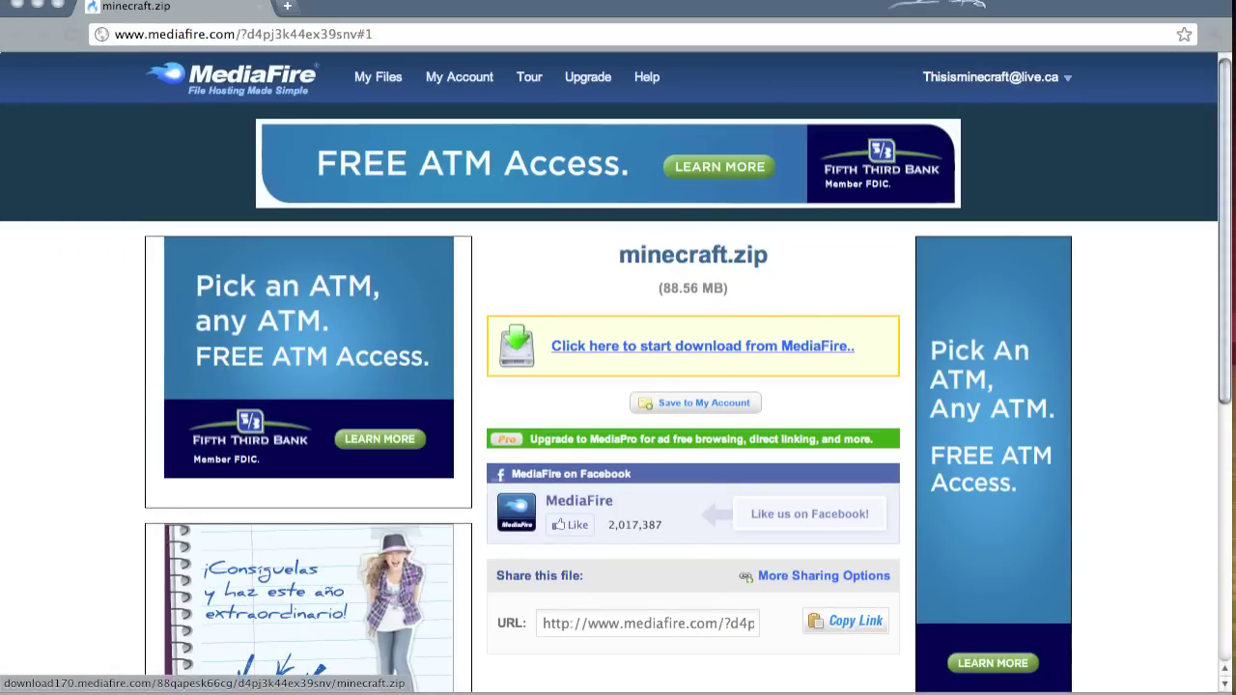
Step: Start the 88.56 MB minecraft.zip download from MediaFire, then close the Career Reports popup
click(702, 346)
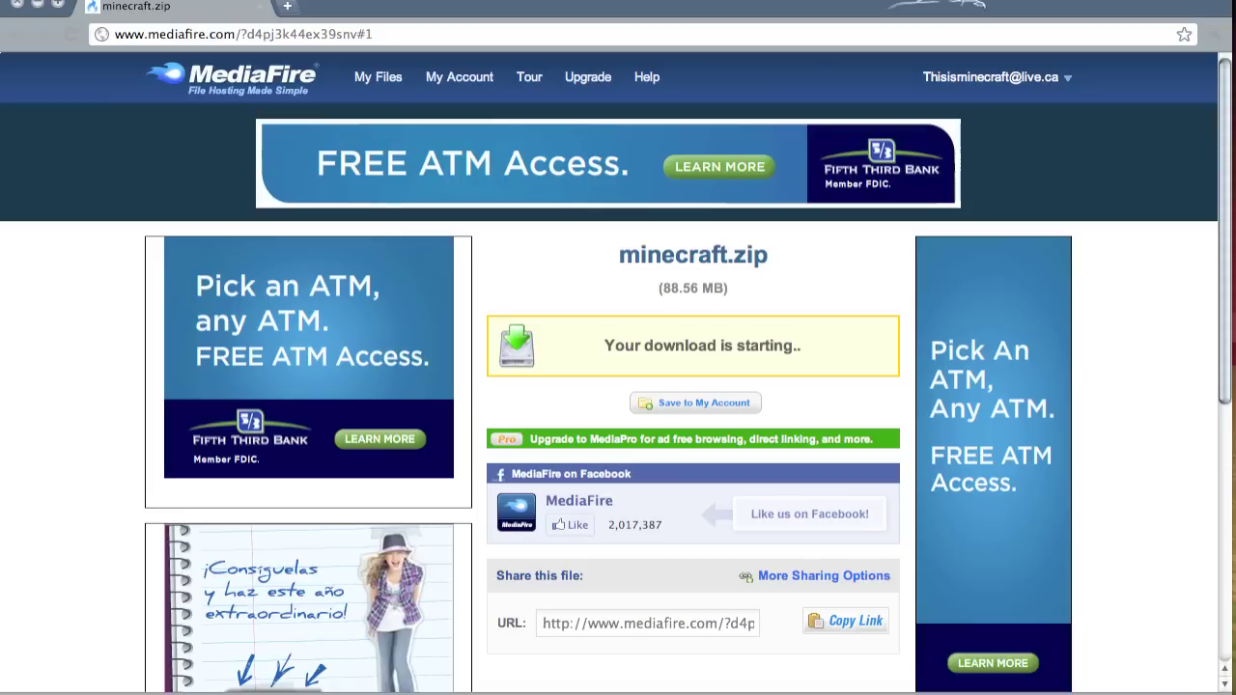
key(F9)
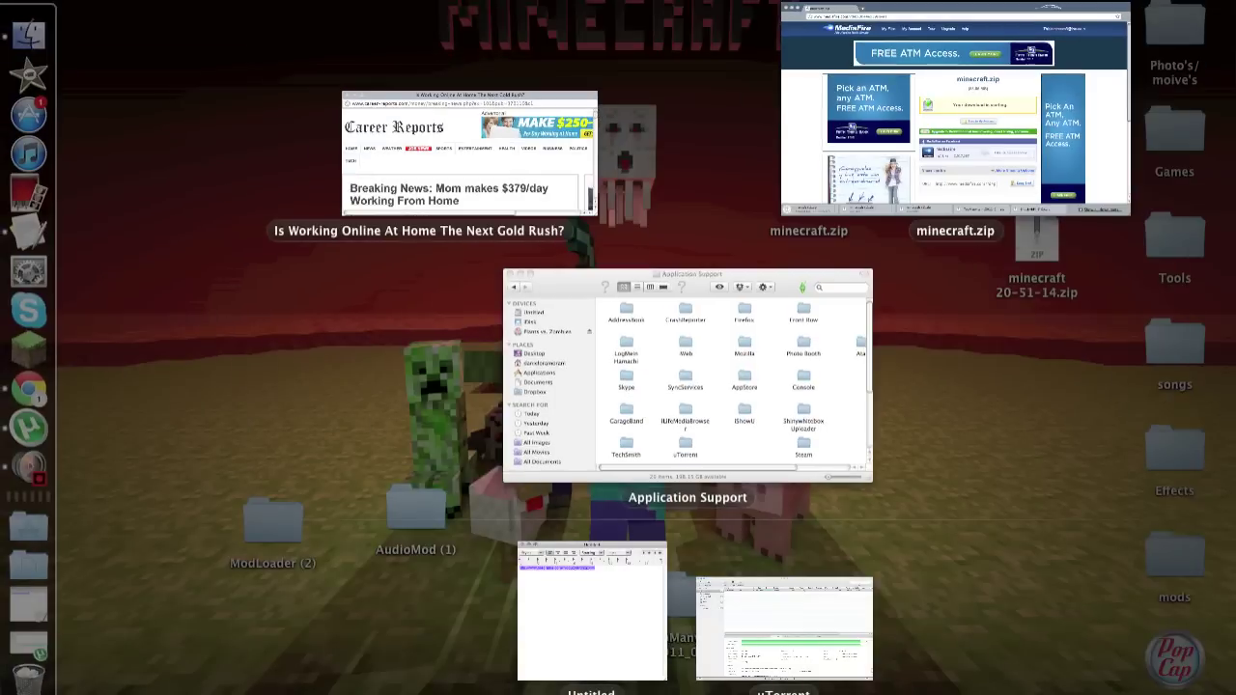
key(F9)
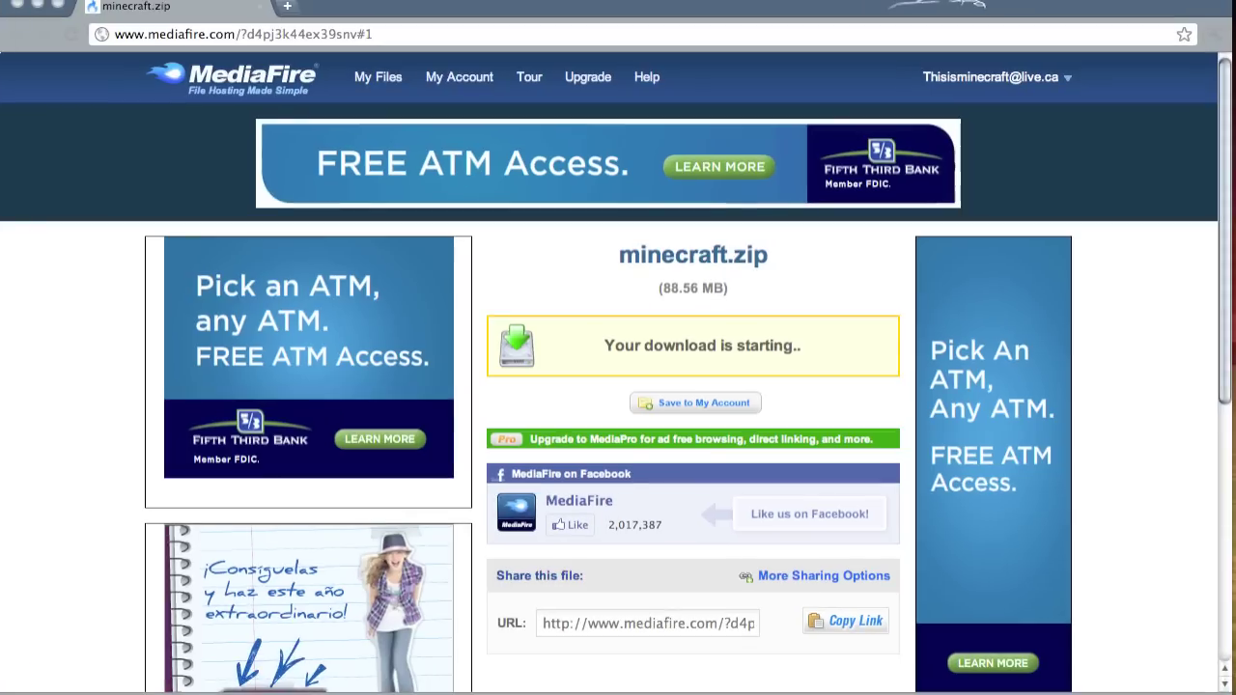
key(super+m)
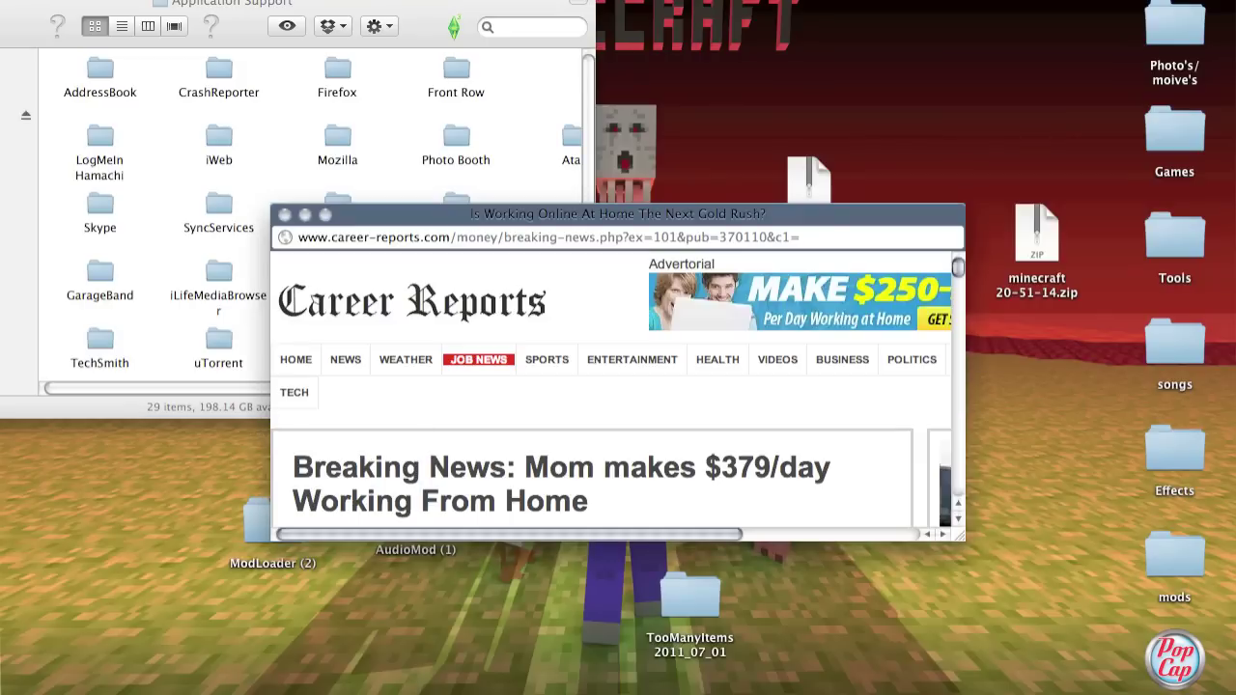
click(285, 213)
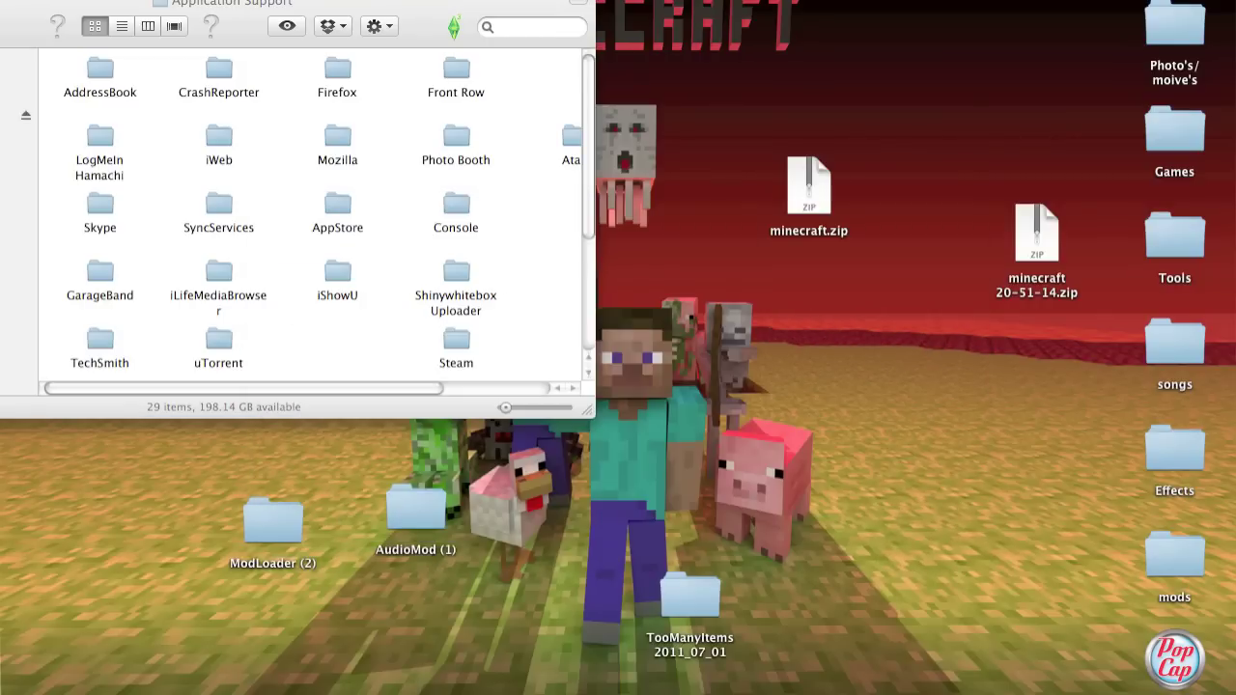
Step: Unzip minecraft.zip, move the minecraft folder into Application Support, and launch Minecraft
double_click(808, 189)
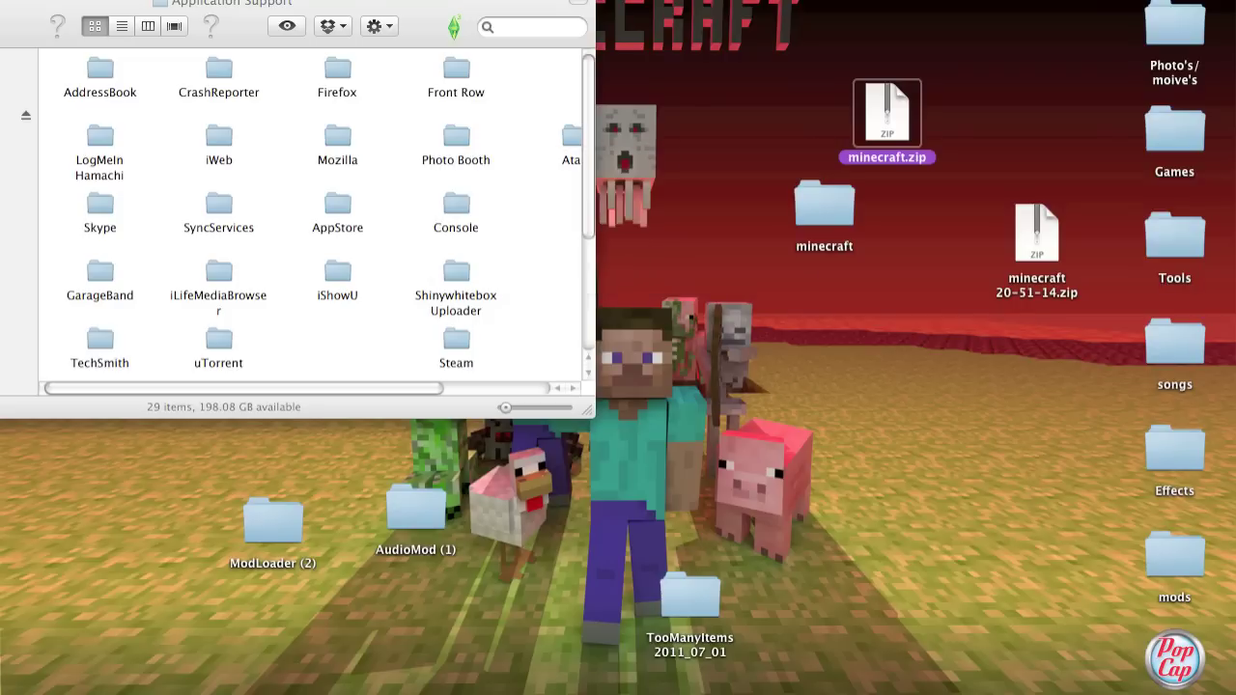
drag(823, 208, 510, 92)
mouse_move(57, 308)
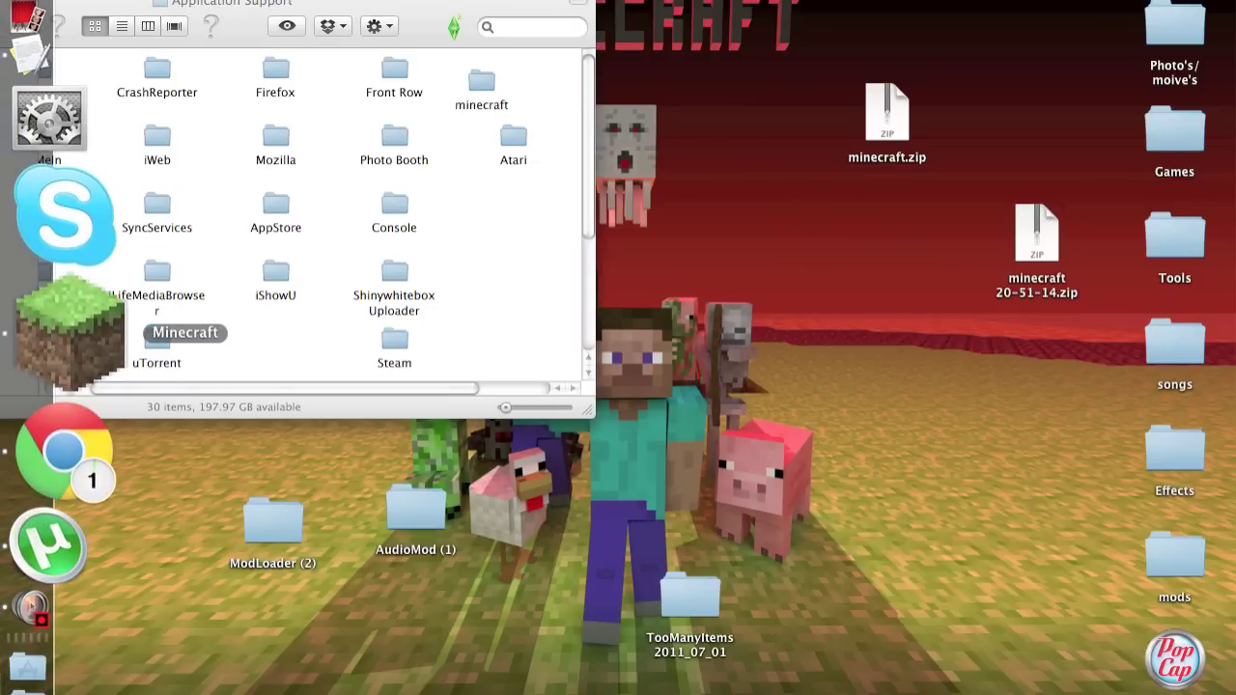
click(68, 328)
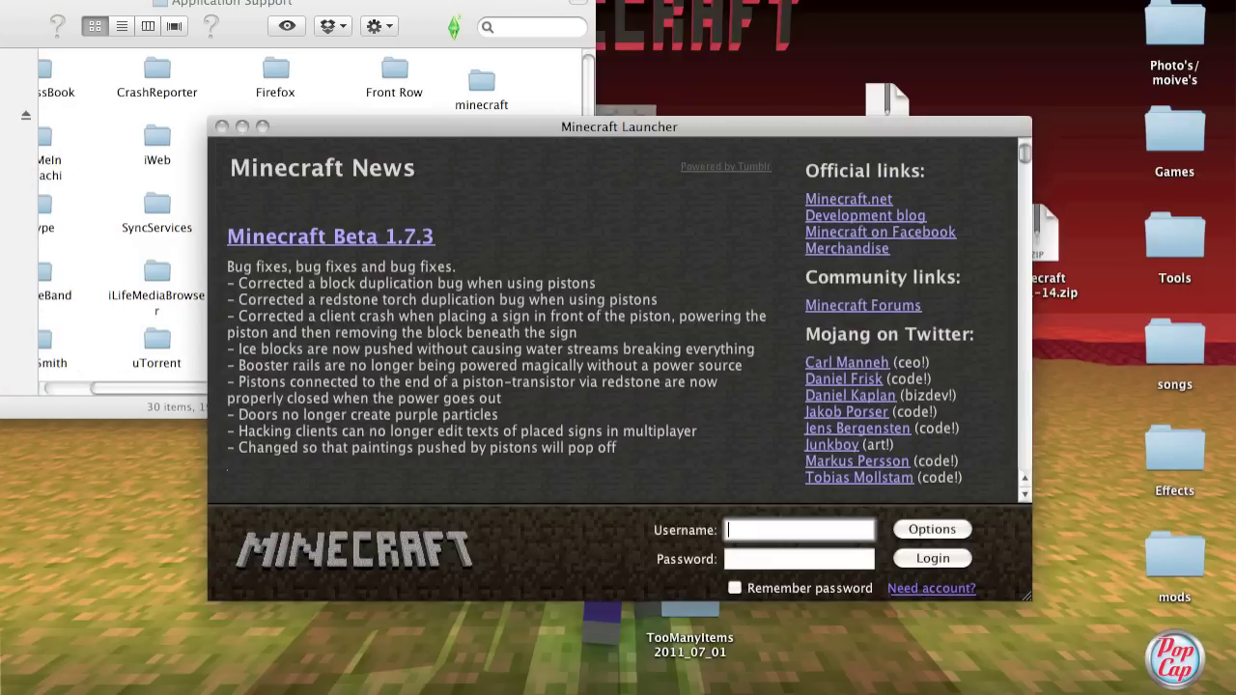
Step: Log in to the Minecraft Launcher with the account username and password, remembering the password
key(Tab)
text(*****)
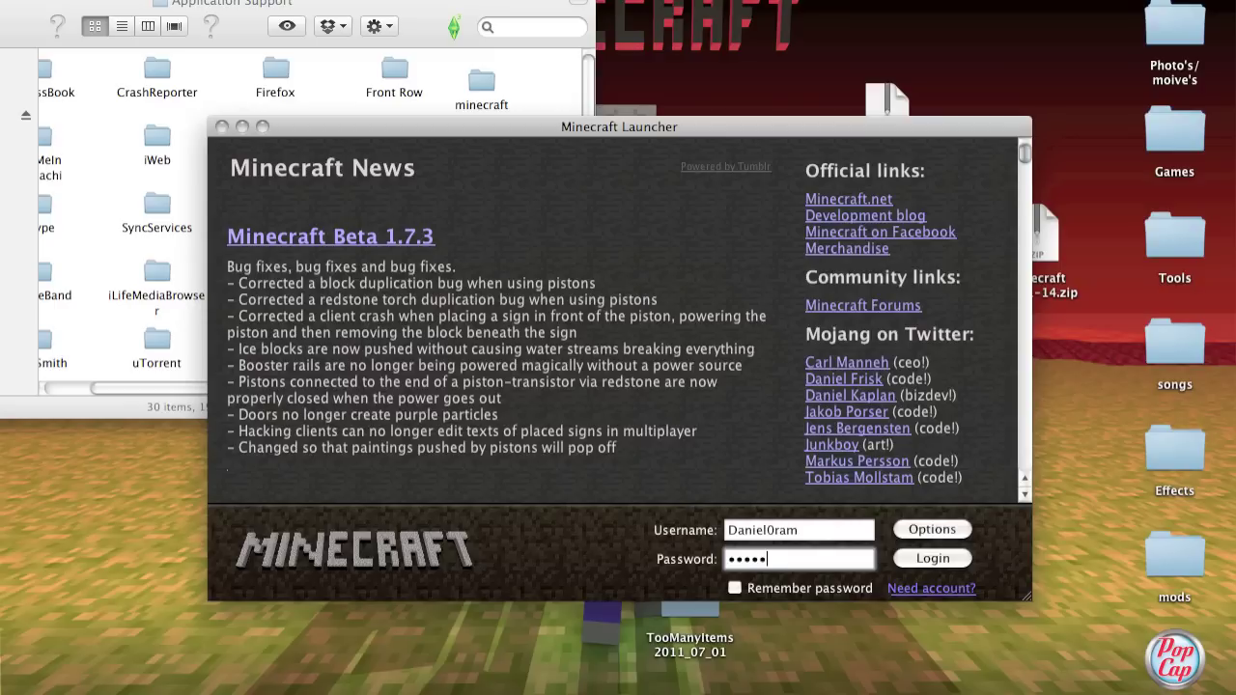
text(*)
key(BackSpace)
key(BackSpace)
key(BackSpace)
key(BackSpace)
key(BackSpace)
key(BackSpace)
text(*******)
click(733, 588)
click(933, 558)
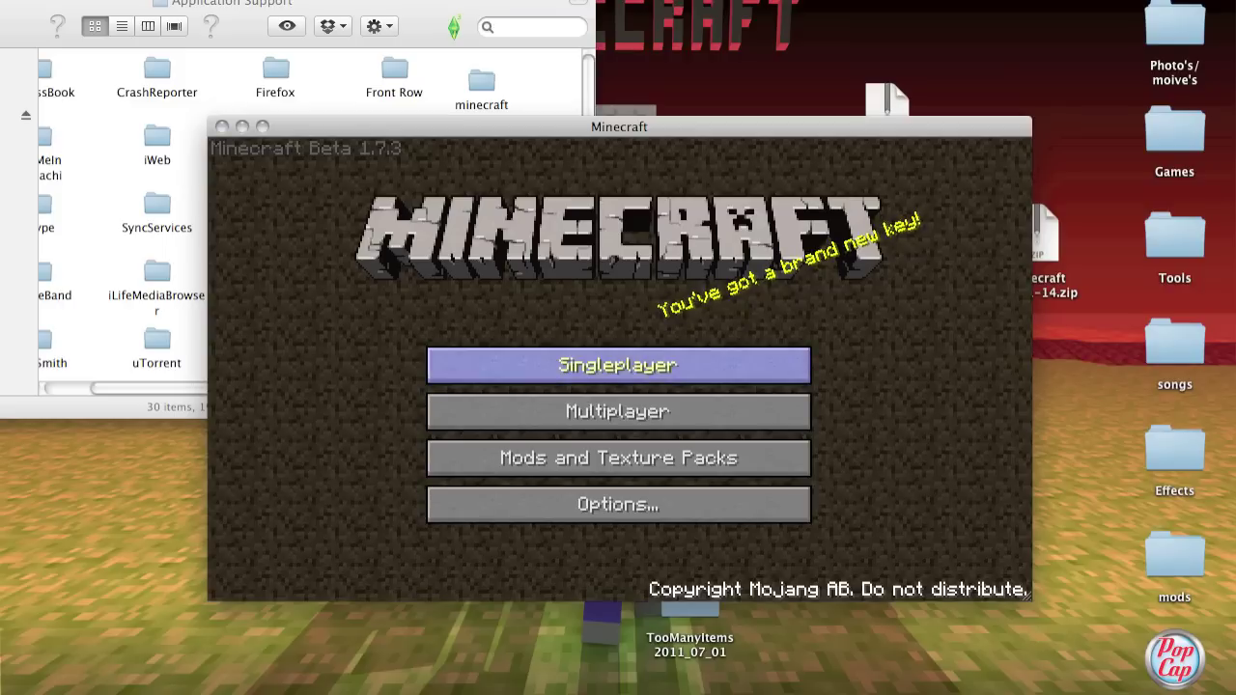
Step: Open Singleplayer, select the aether world, and play it
click(617, 365)
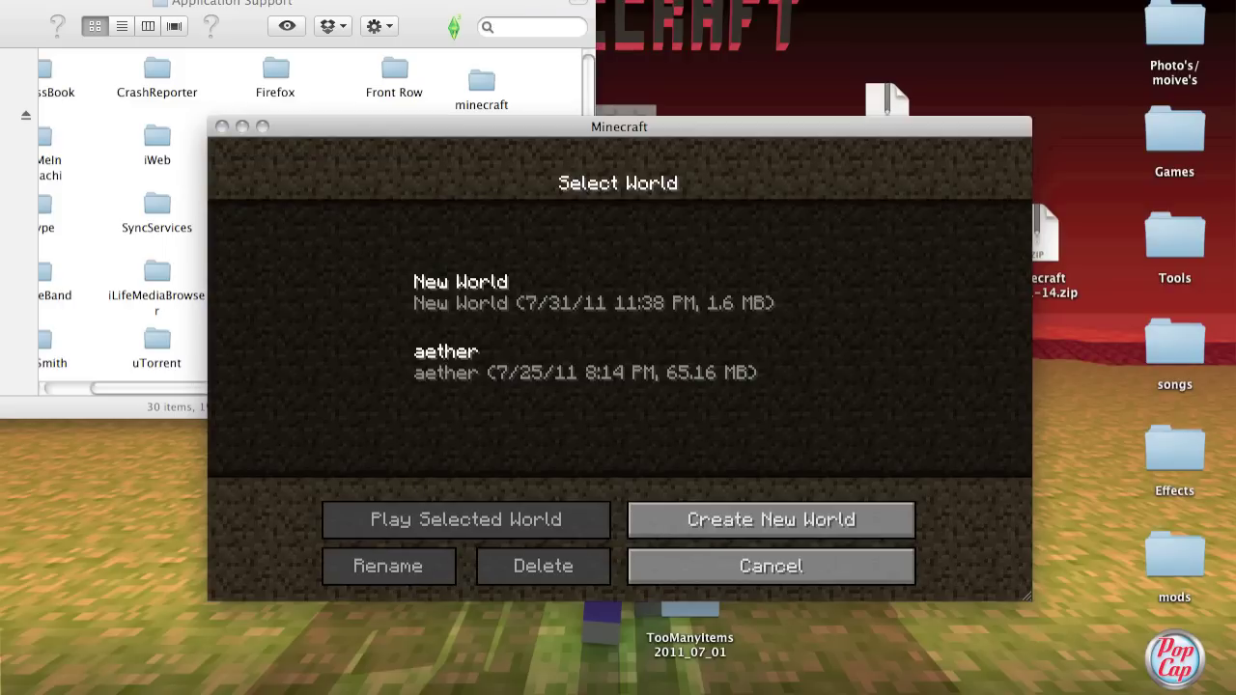
click(618, 372)
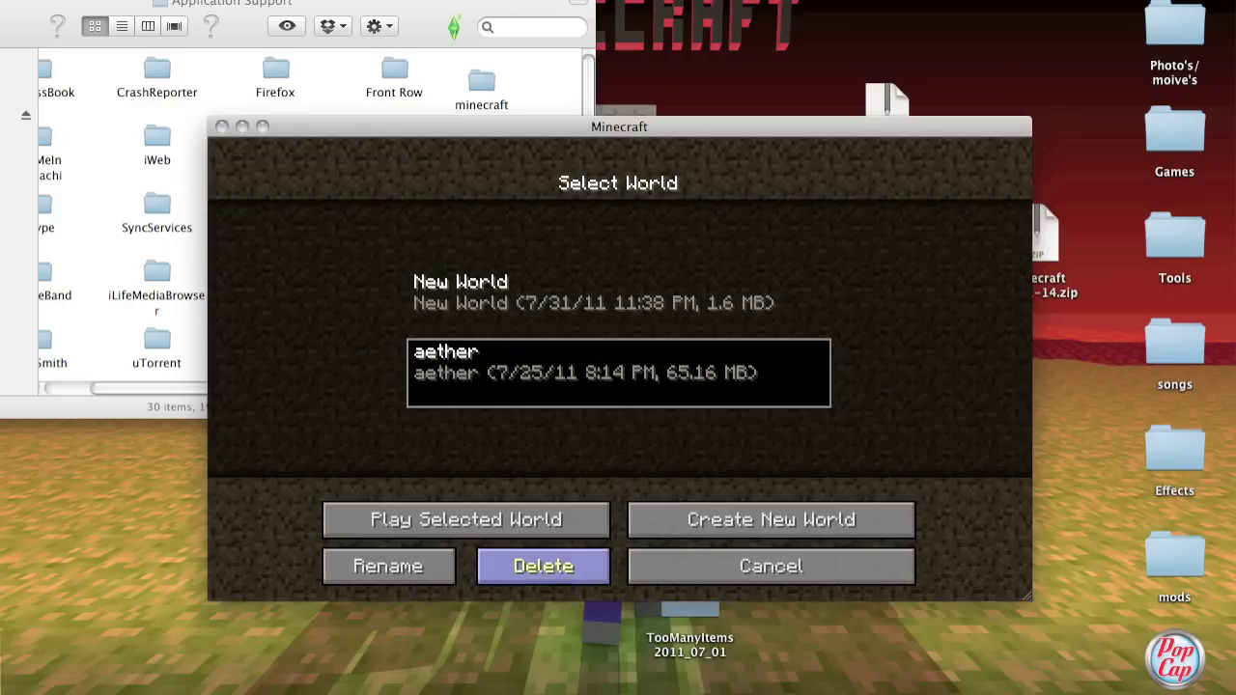
click(465, 520)
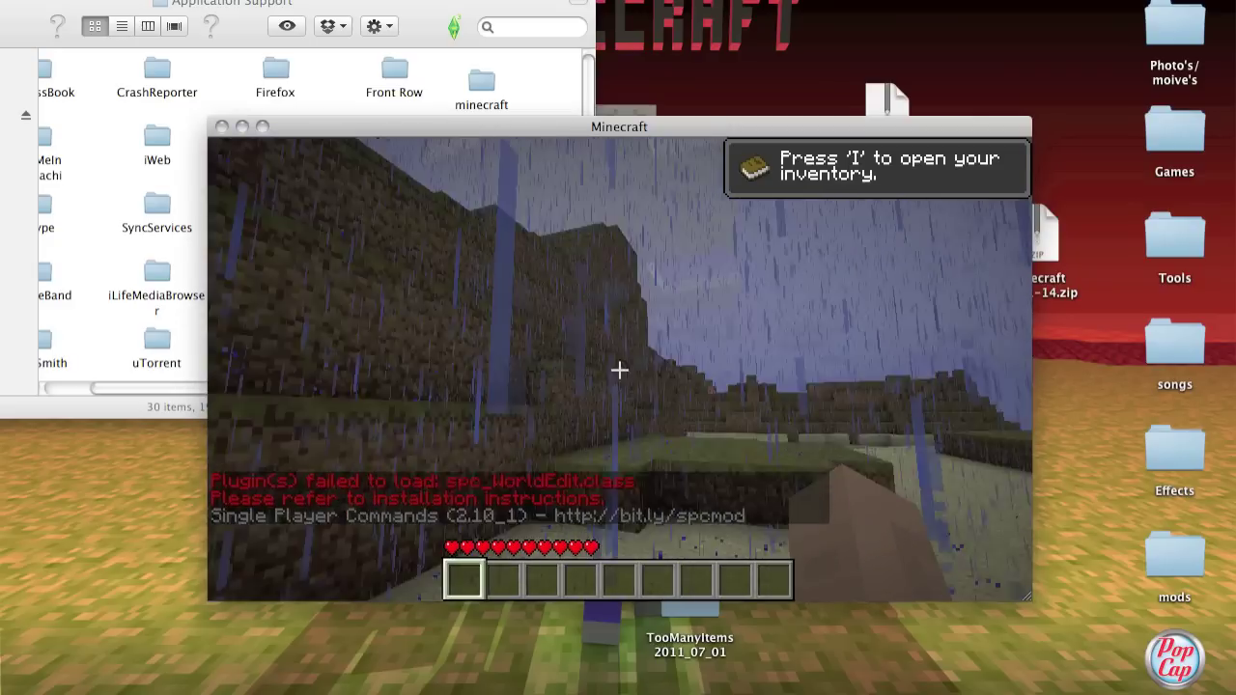
Step: Page through TooManyItems in the inventory and take a 64 glowstone stack and a nether portal
key(i)
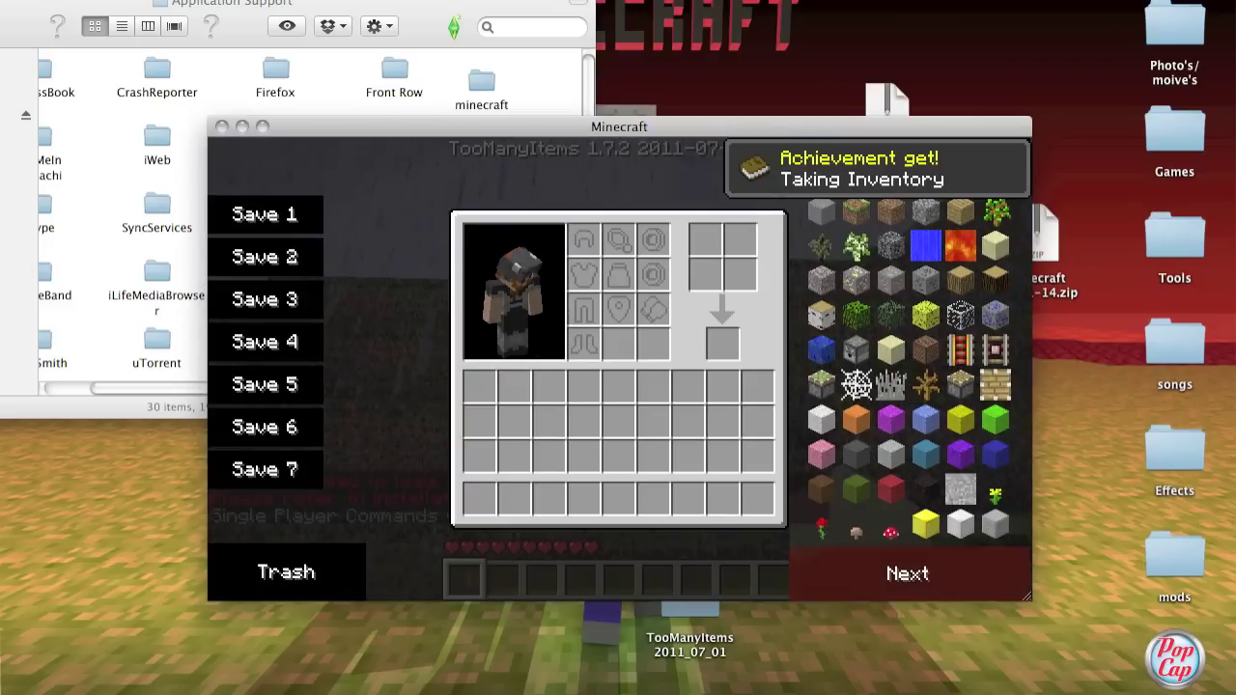
scroll(961, 246, down, 2)
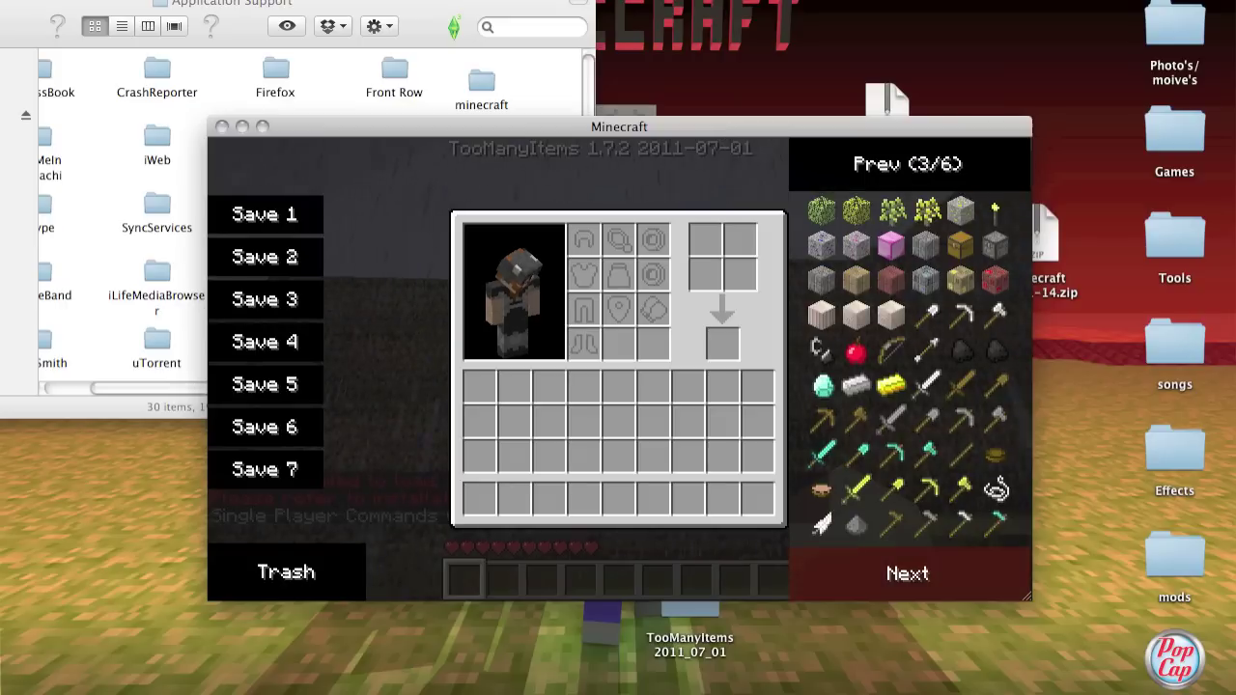
scroll(917, 522, down, 2)
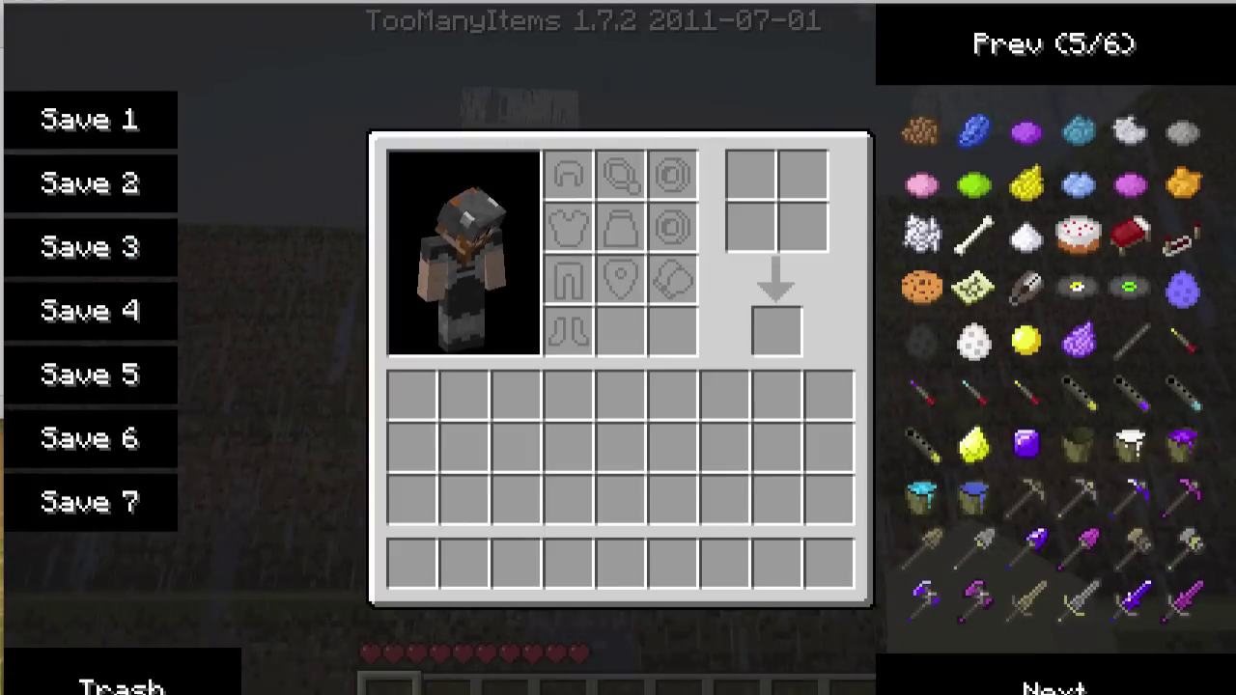
click(1054, 684)
click(1055, 684)
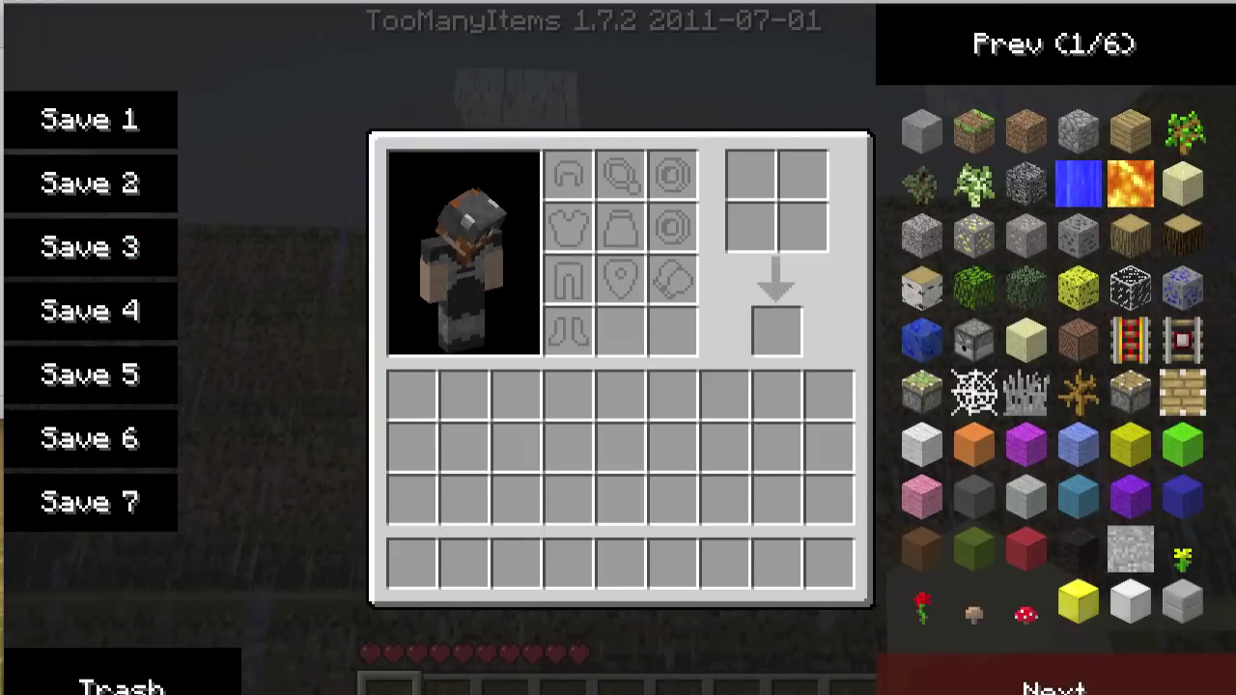
click(1054, 684)
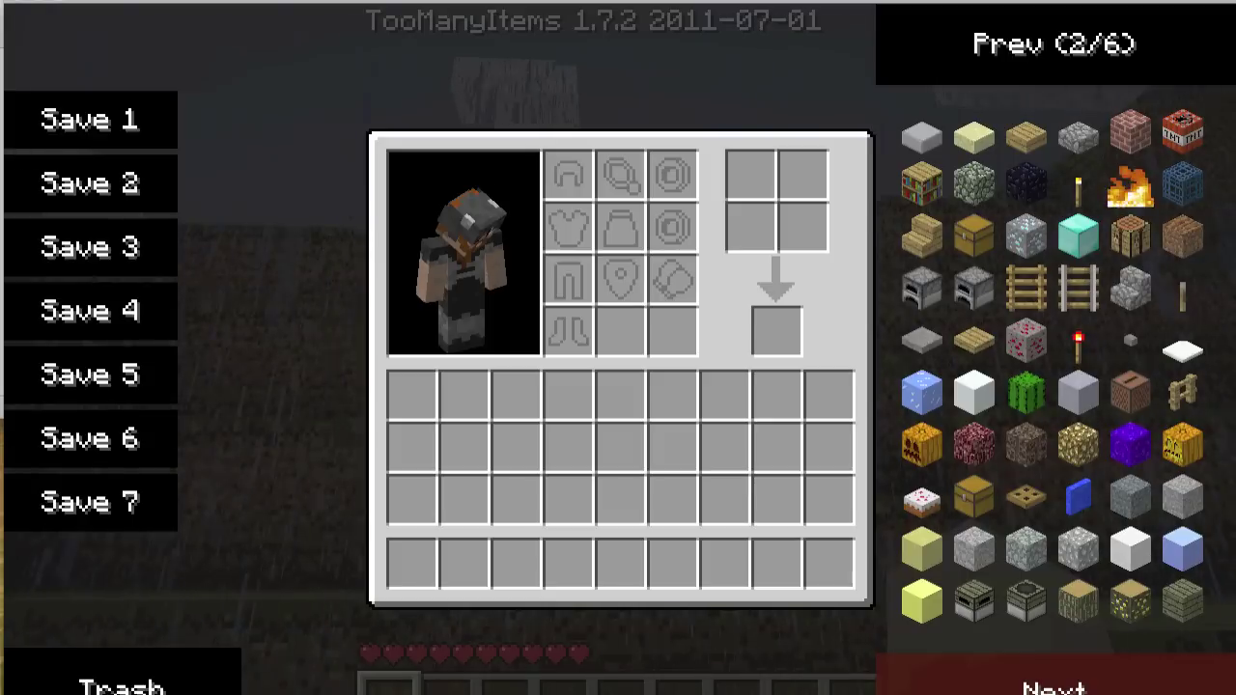
click(1077, 444)
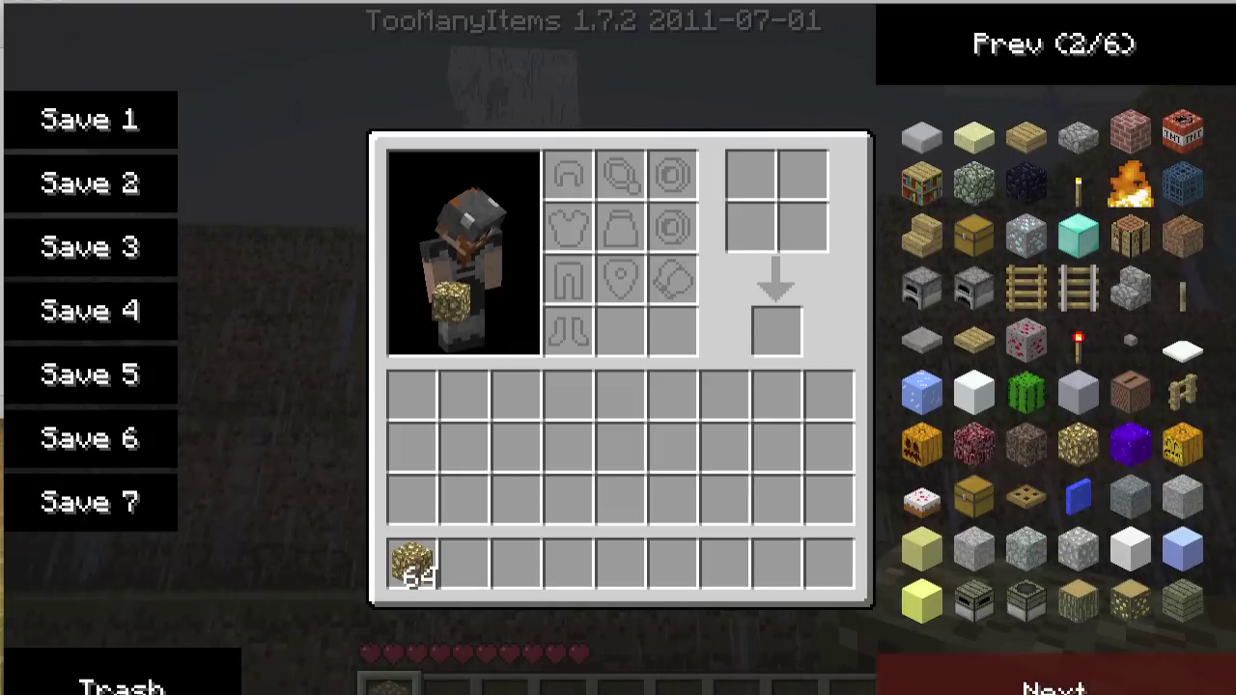
click(1130, 444)
Step: Hold the nether portal from hotbar slot 2 and place it to travel into the Aether
key(e)
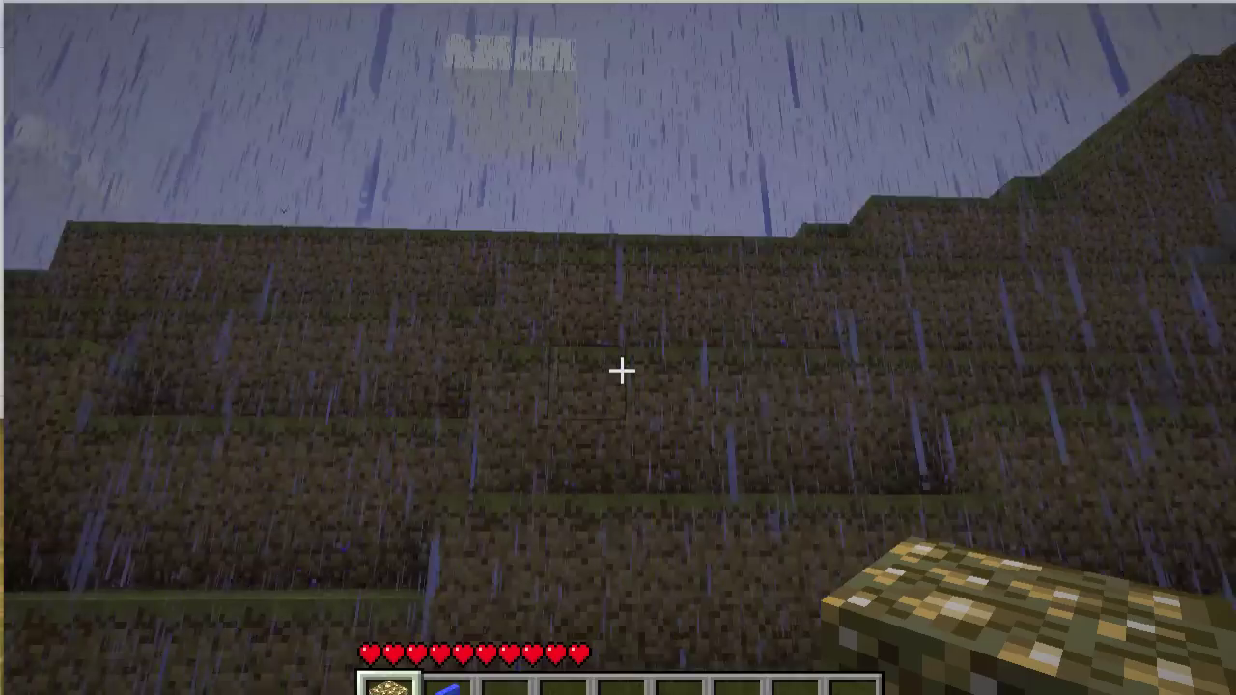
key(2)
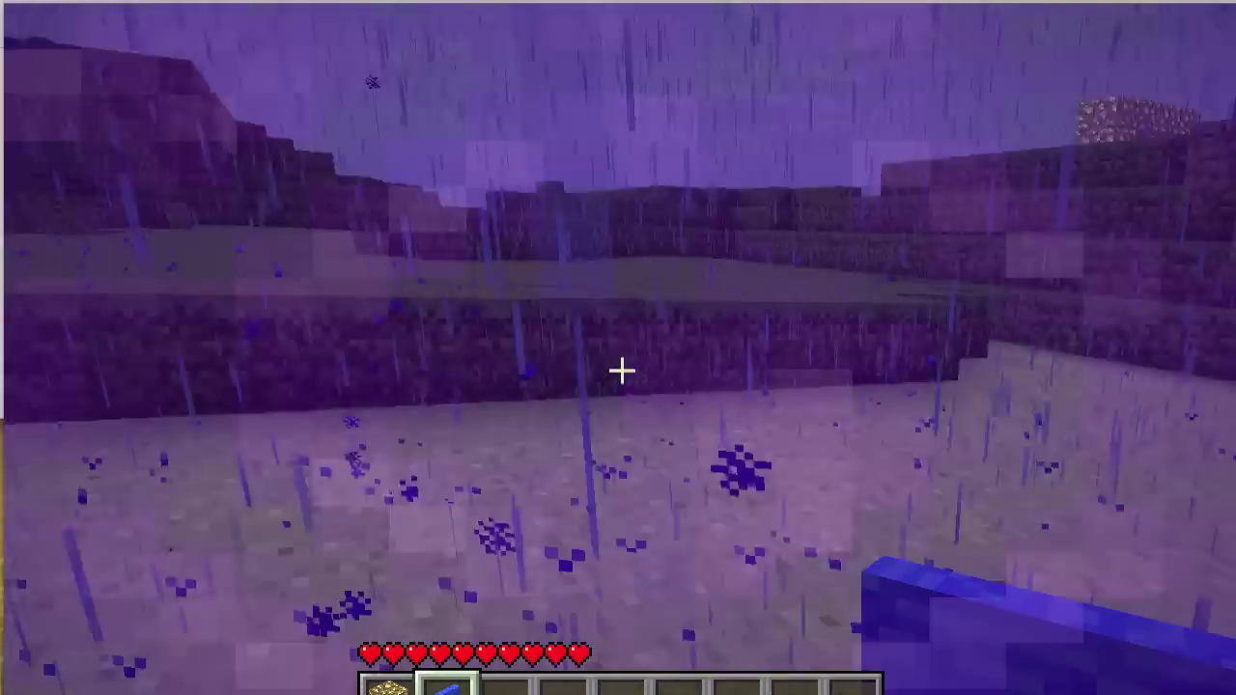
right_click(621, 370)
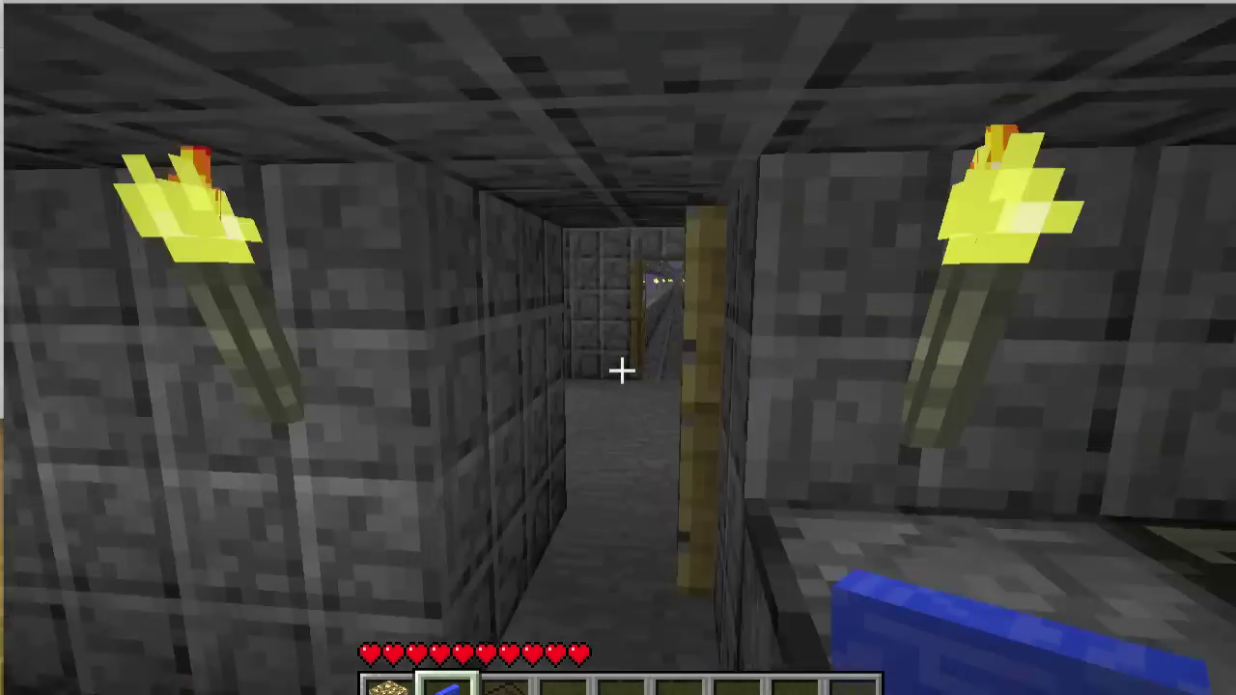
Step: Walk through the Aether's stone corridors and sky-island views, then pause the game
key(w)
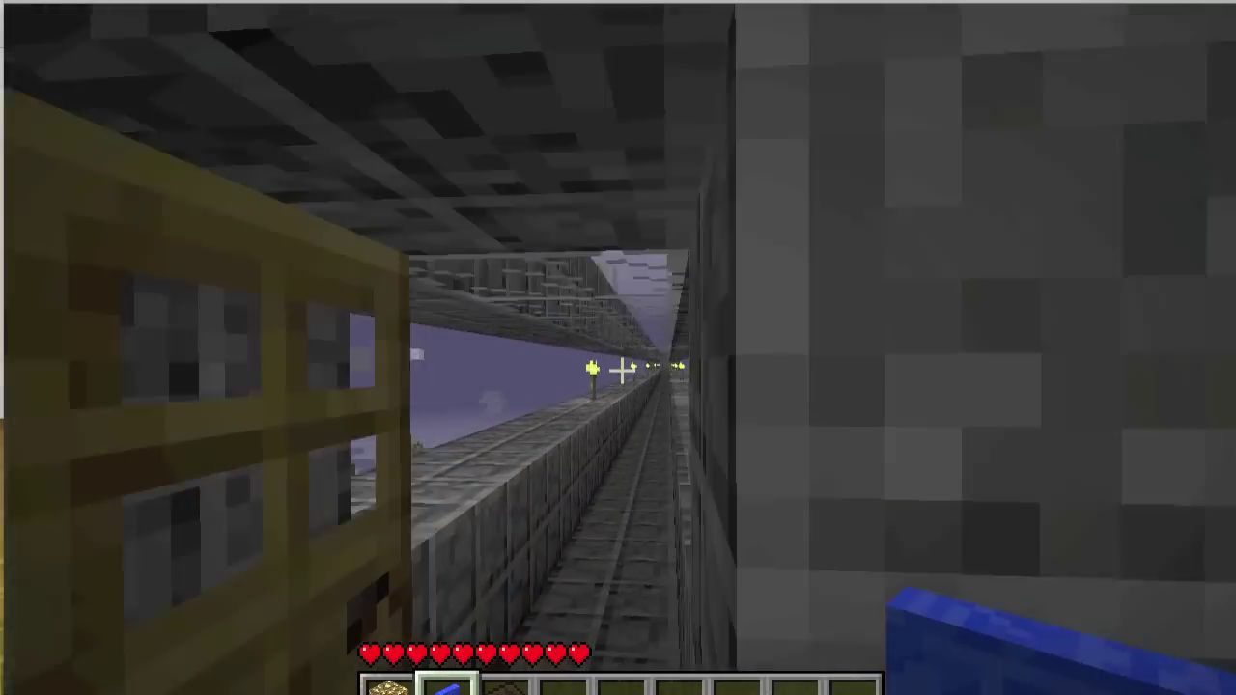
key(w)
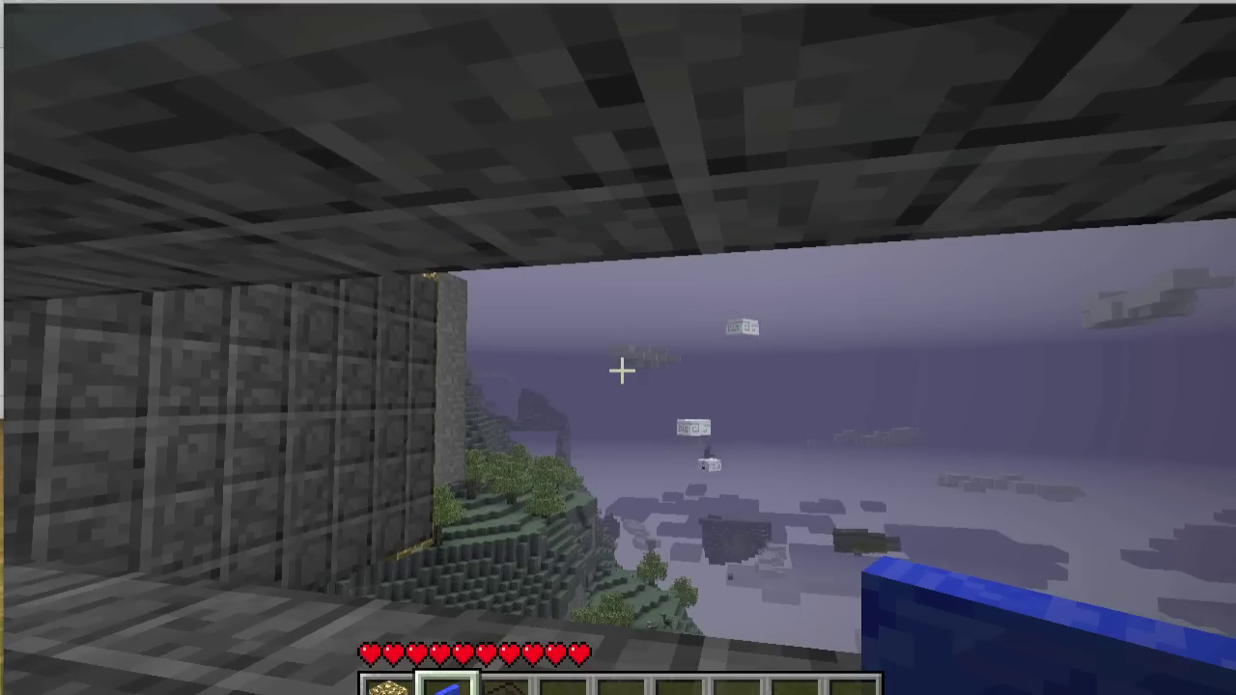
key(w)
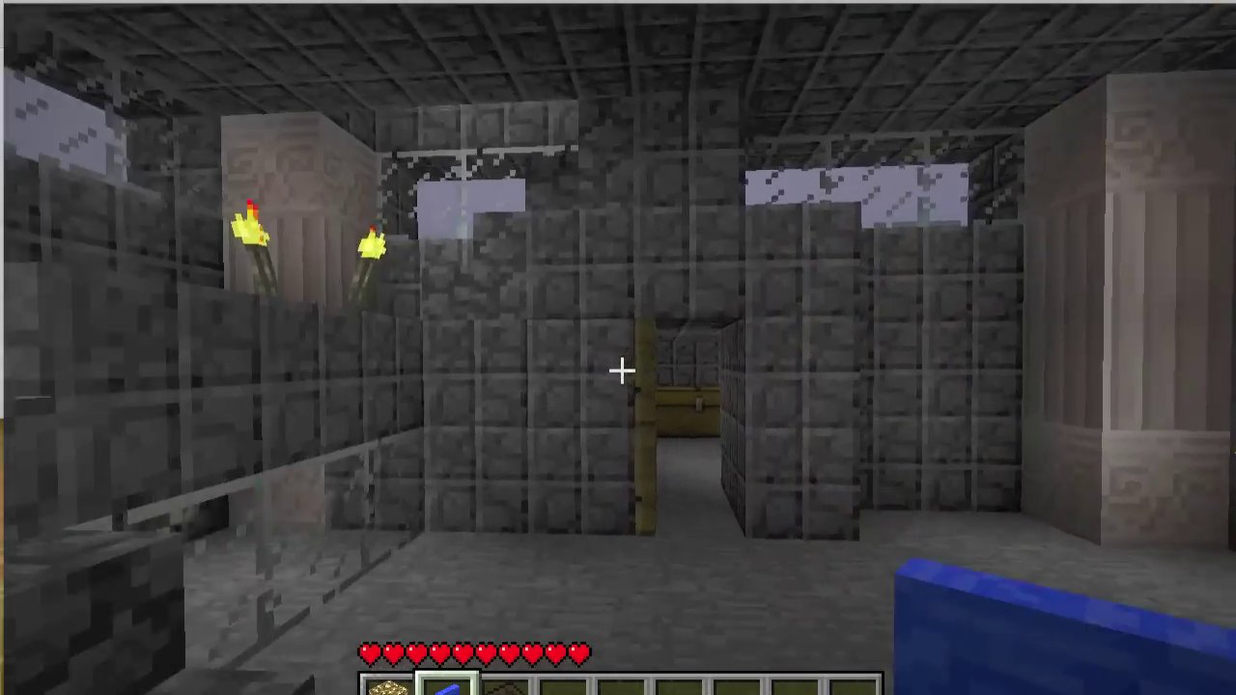
key(Escape)
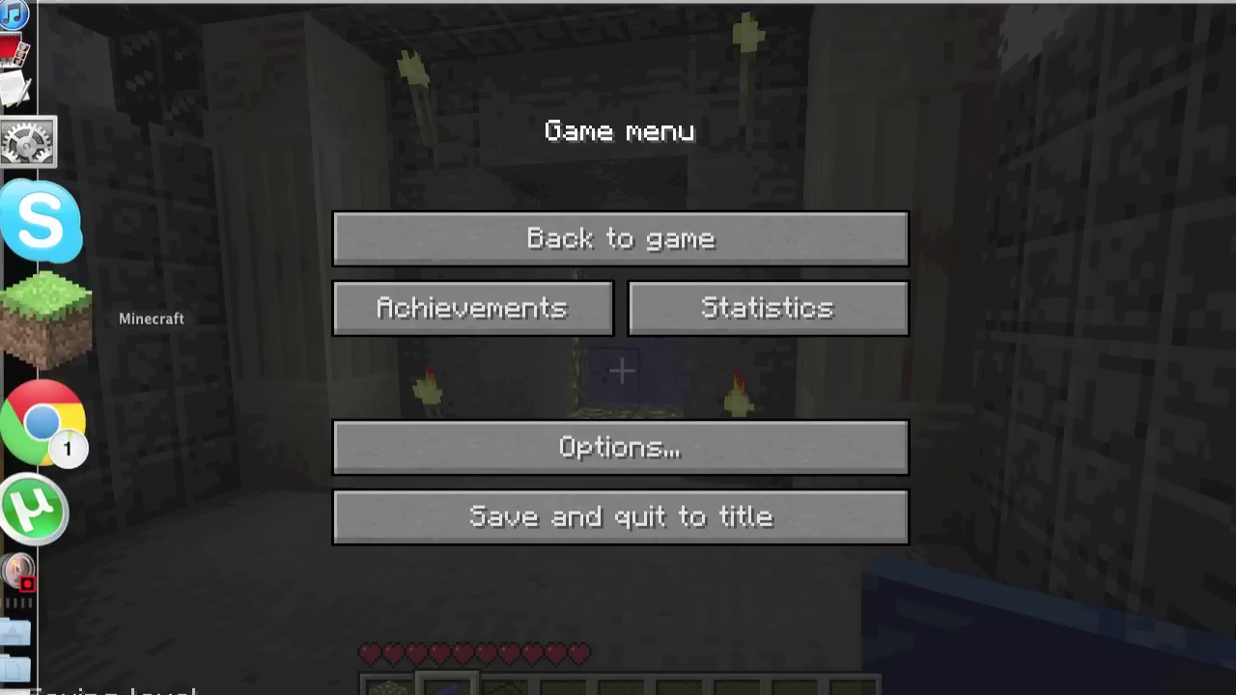
right_click(69, 420)
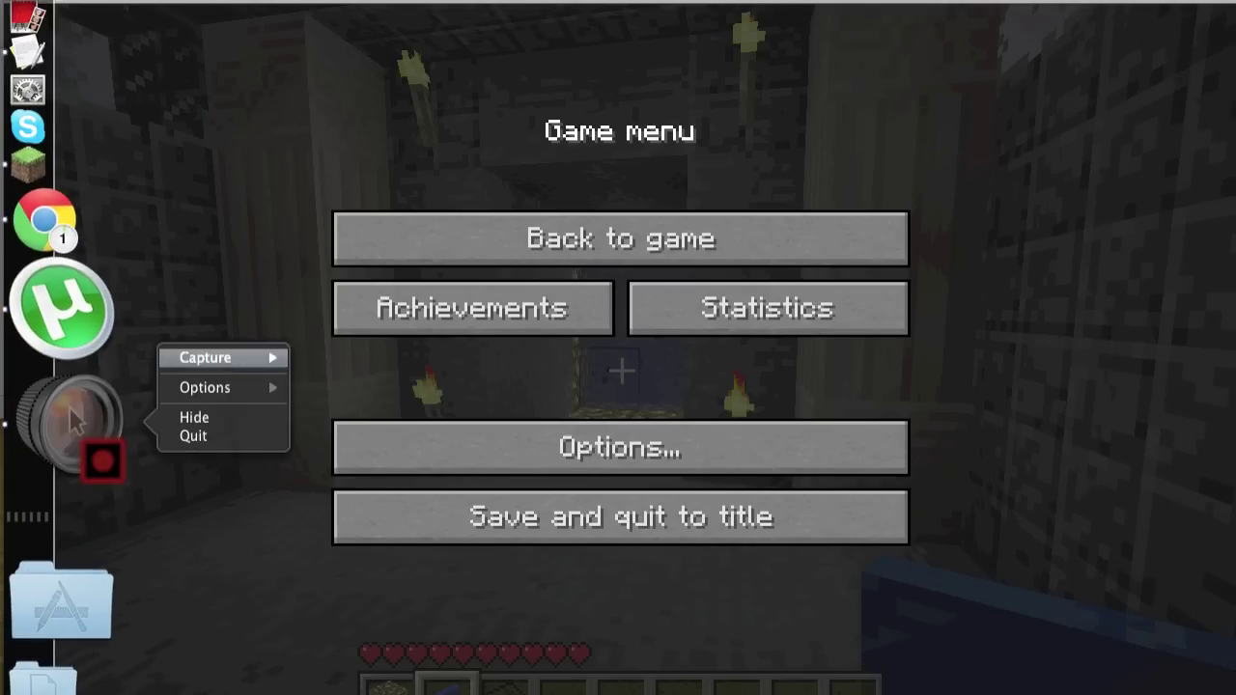